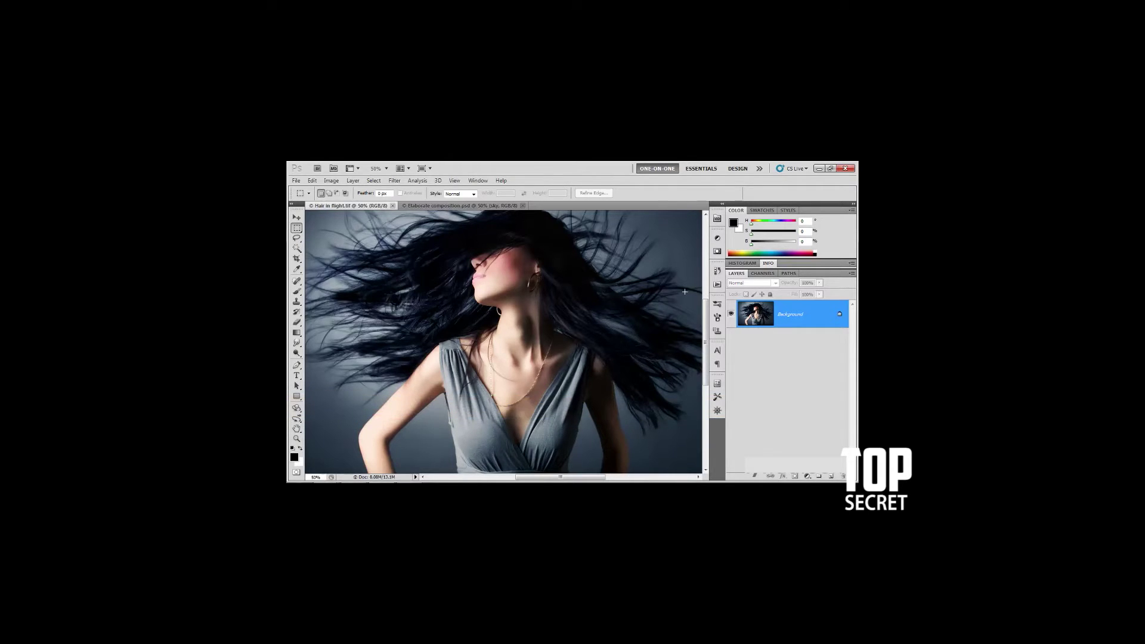
# Show the image's channels, check its color mode, and display the tougher mask channel on its own.
pyautogui.click(755, 274)
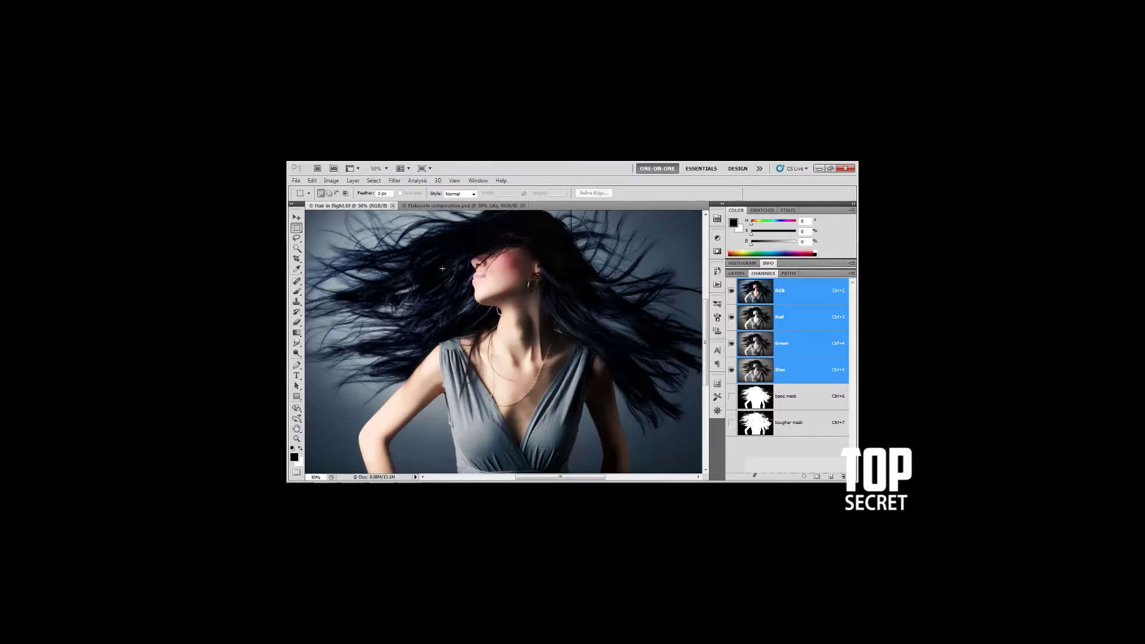
pyautogui.click(332, 182)
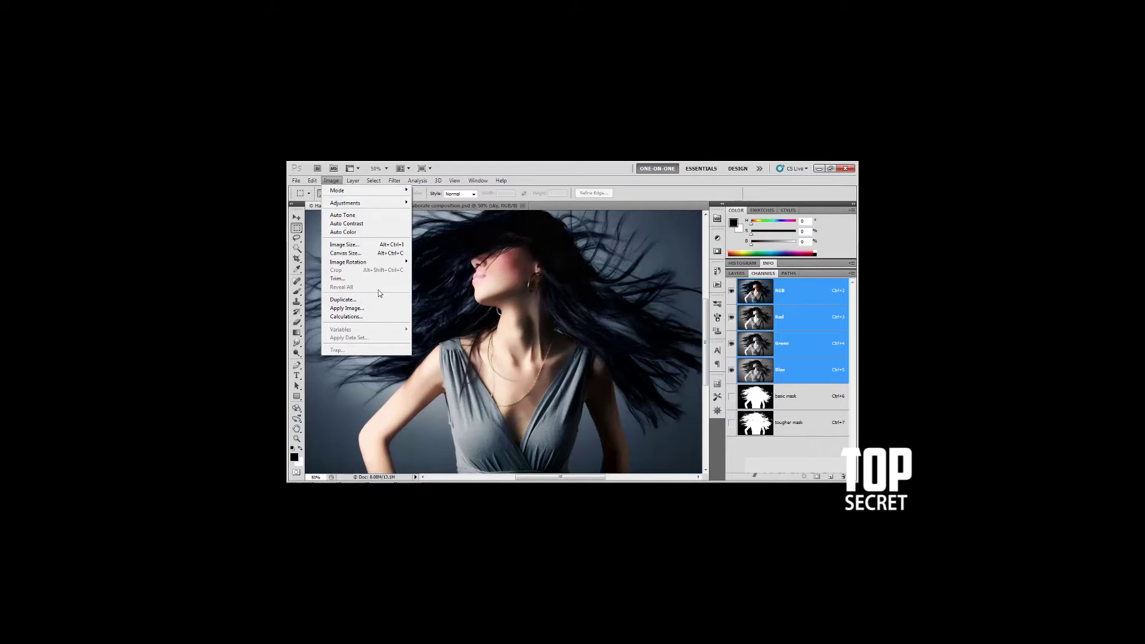
pyautogui.moveTo(361, 194)
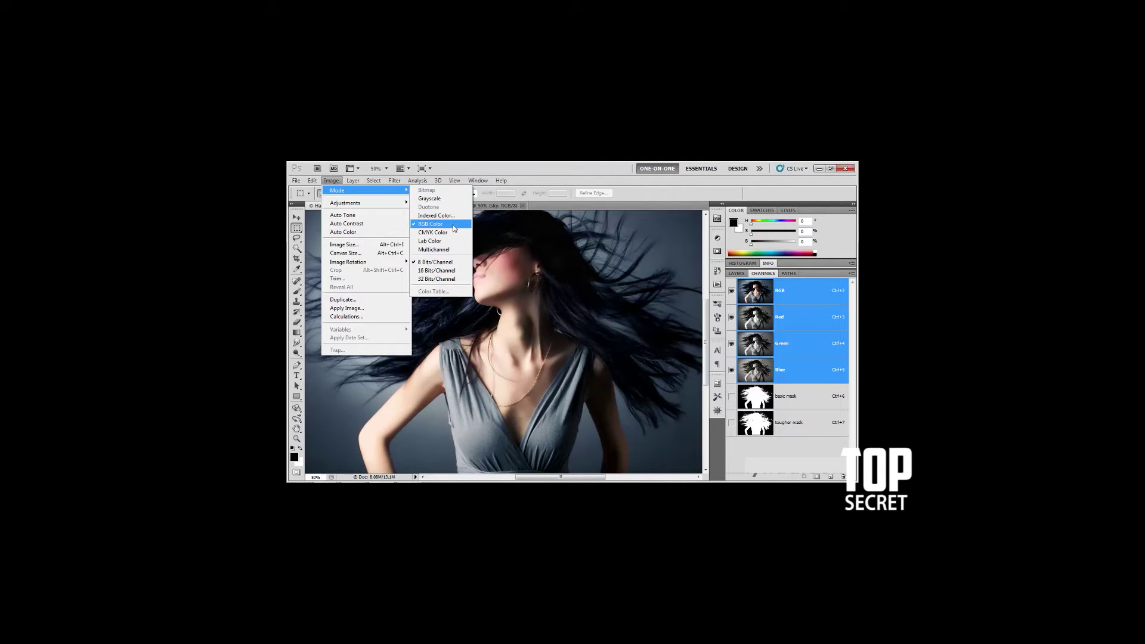
pyautogui.press('Escape')
pyautogui.press('Escape')
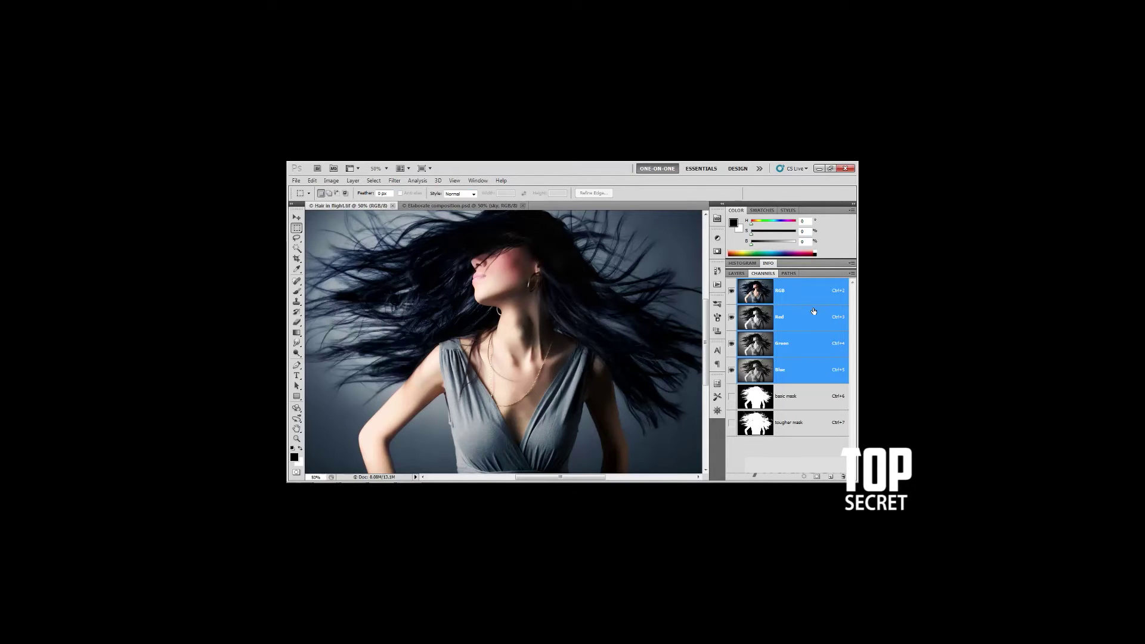
pyautogui.click(818, 427)
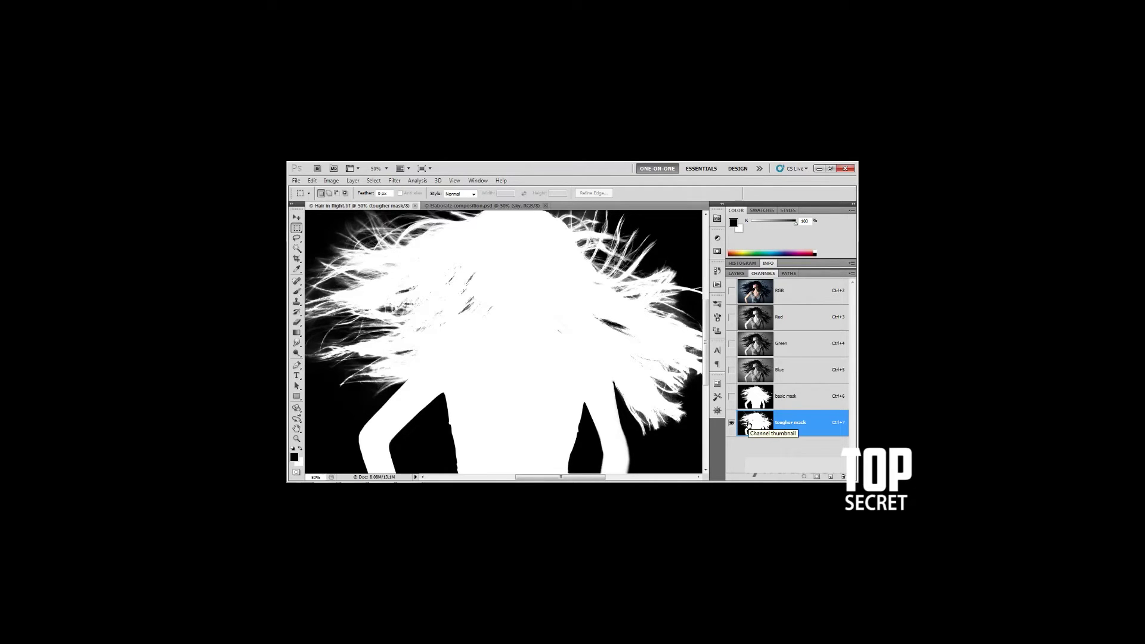
# Compare the Red, Green and Blue channels one at a time for hair-to-background contrast, finishing on Red.
pyautogui.click(799, 320)
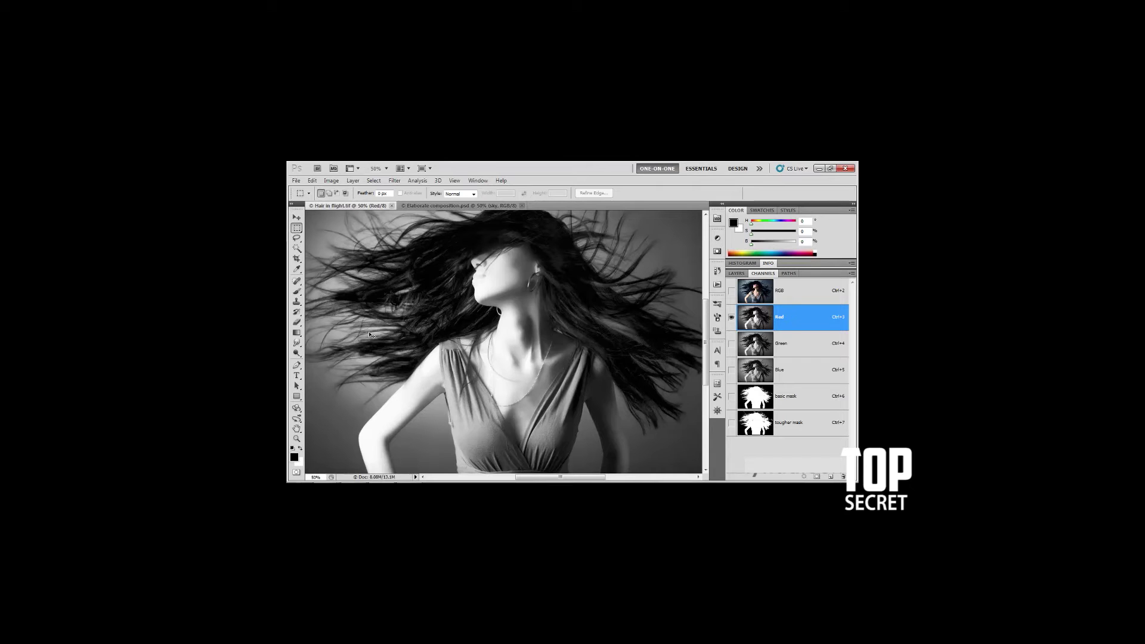
pyautogui.hotkey('ctrl', '4')
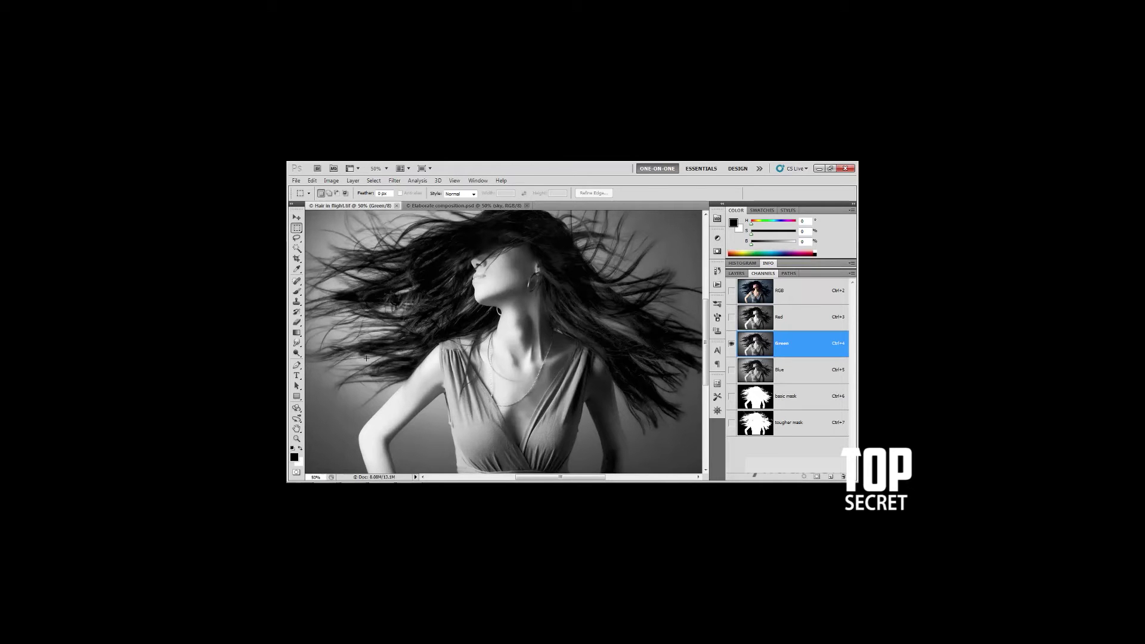
pyautogui.hotkey('ctrl', '5')
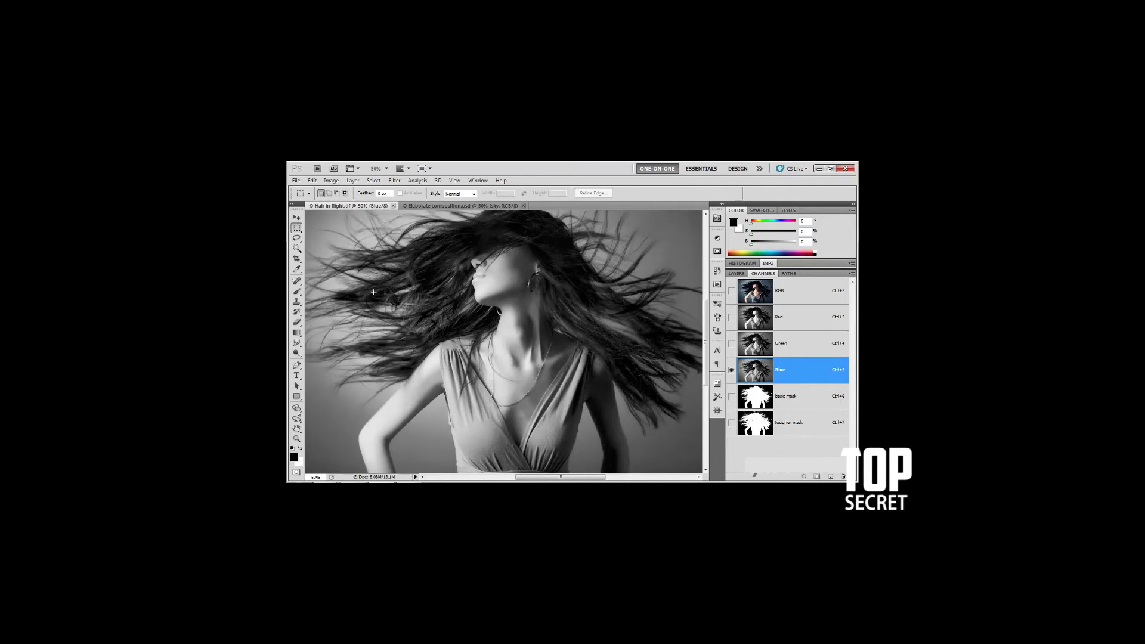
pyautogui.hotkey('ctrl', '3')
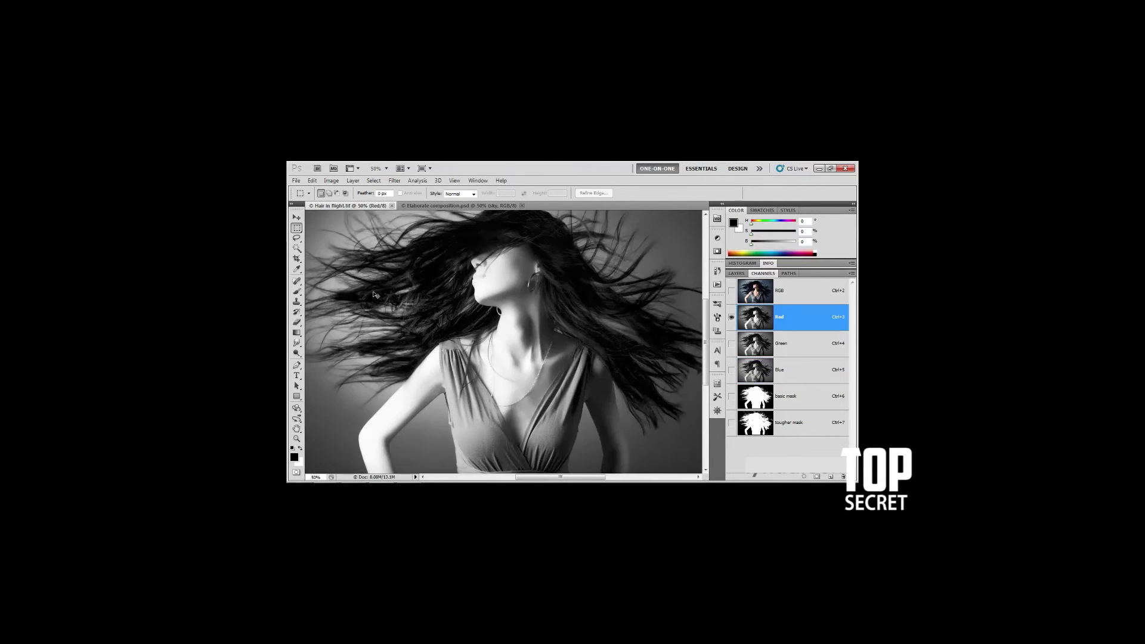
pyautogui.hotkey('ctrl', '4')
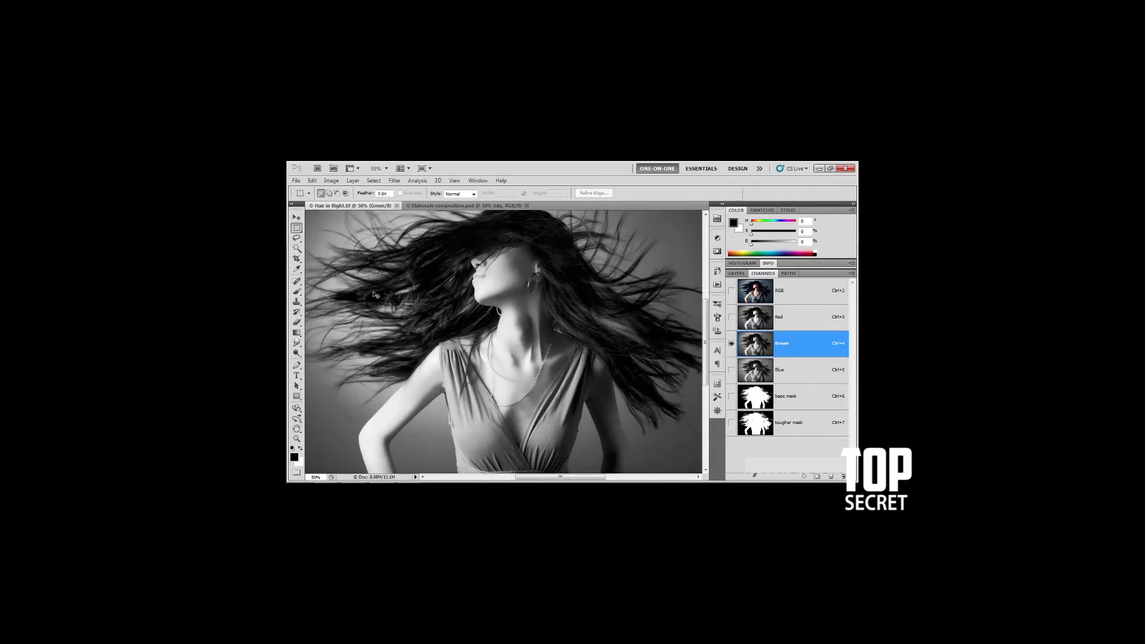
pyautogui.hotkey('ctrl', '5')
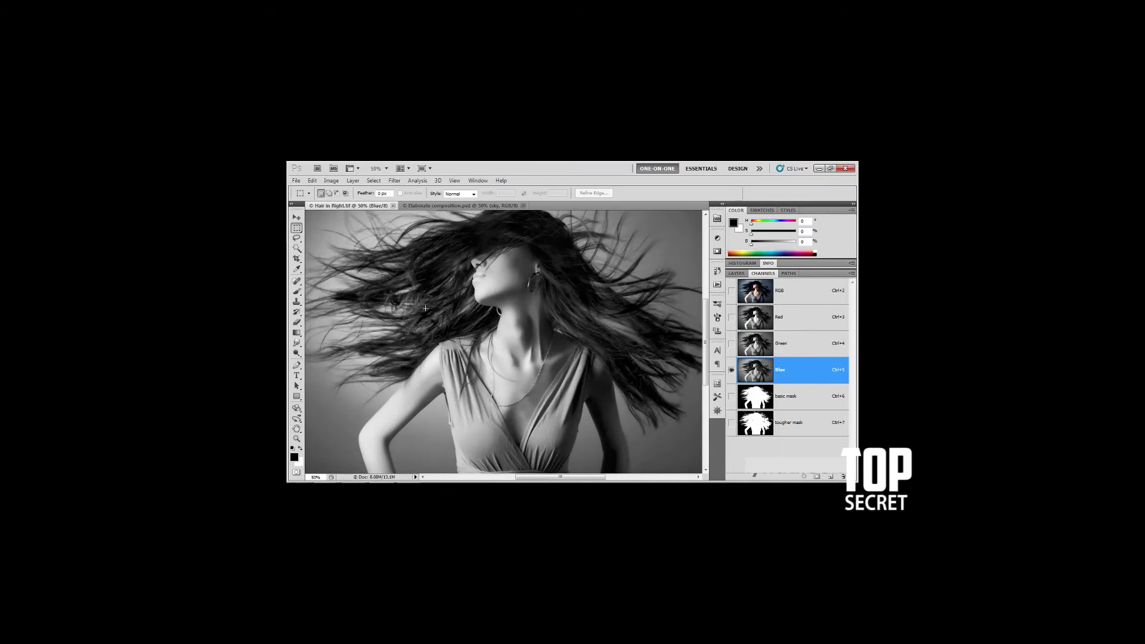
pyautogui.hotkey('ctrl', '3')
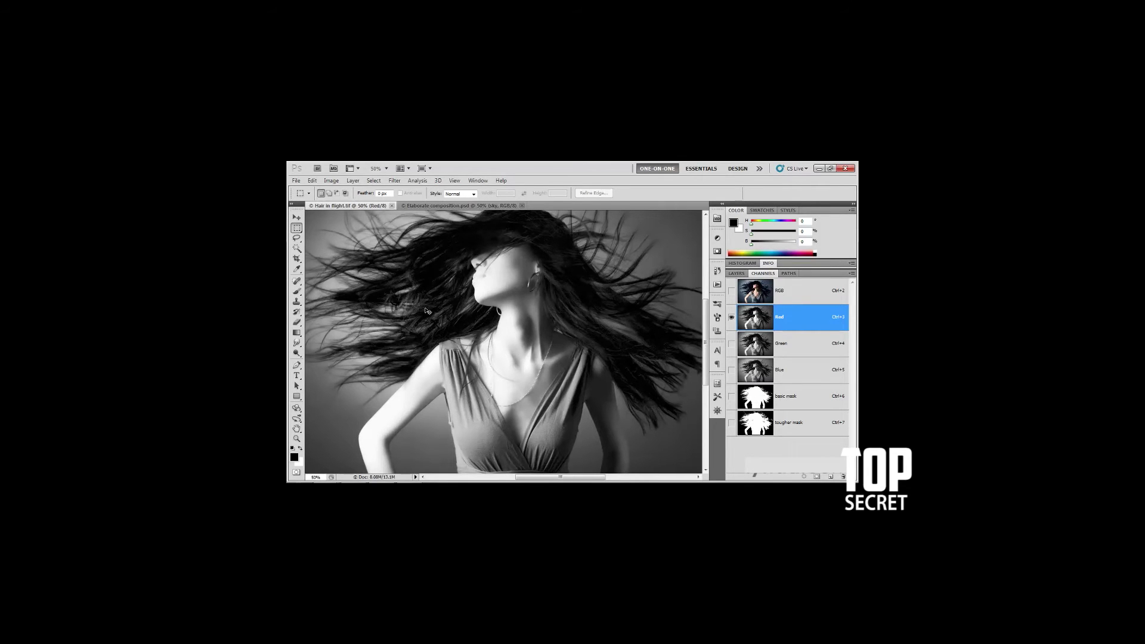
pyautogui.hotkey('ctrl', '4')
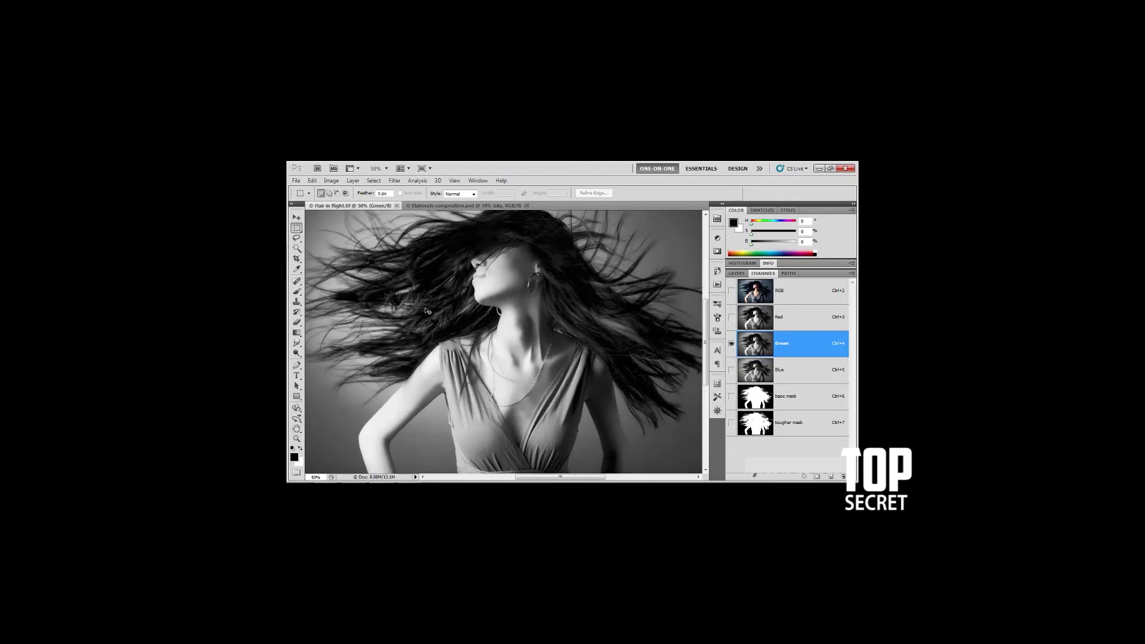
pyautogui.hotkey('ctrl', '5')
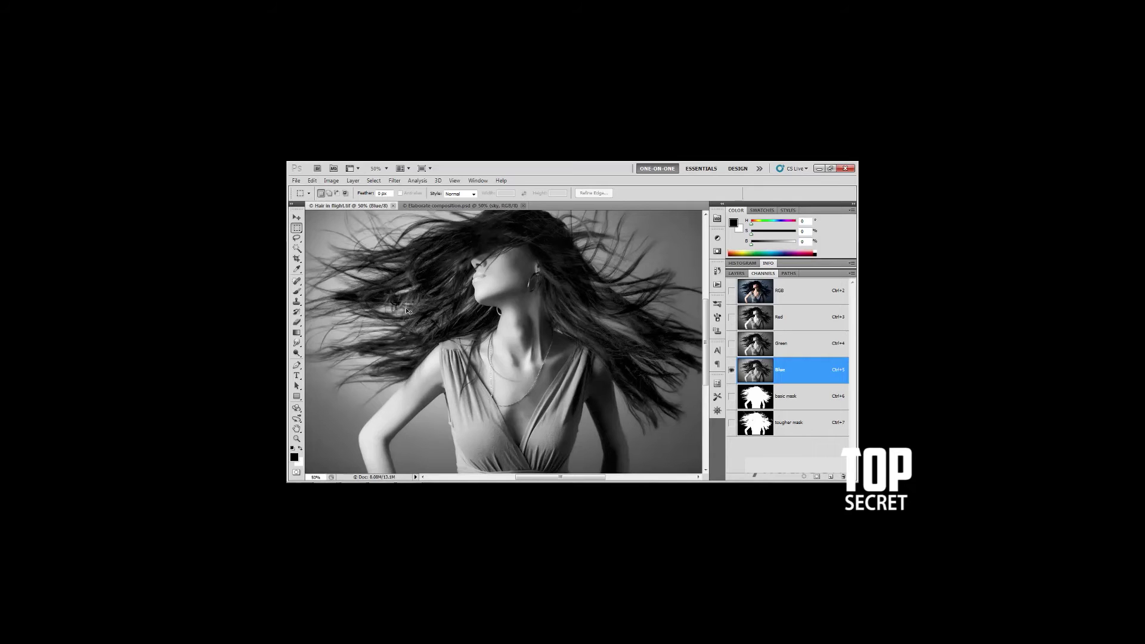
pyautogui.hotkey('ctrl', '3')
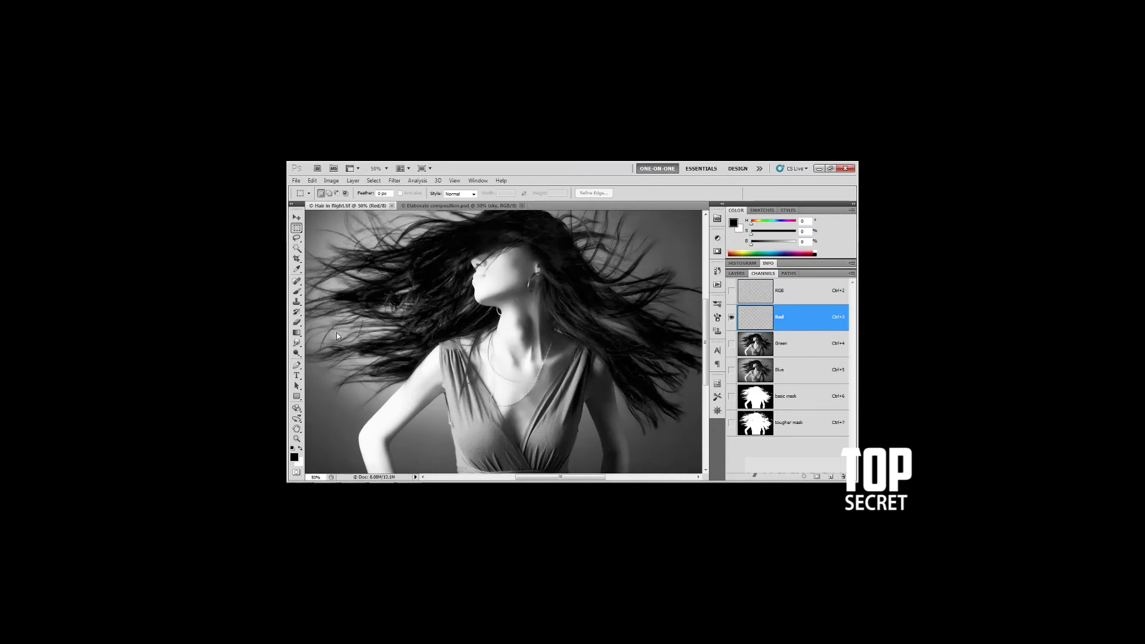
# Try inverting the original Red channel, view the effect on the RGB composite, and undo the inversion.
pyautogui.hotkey('ctrl', 'i')
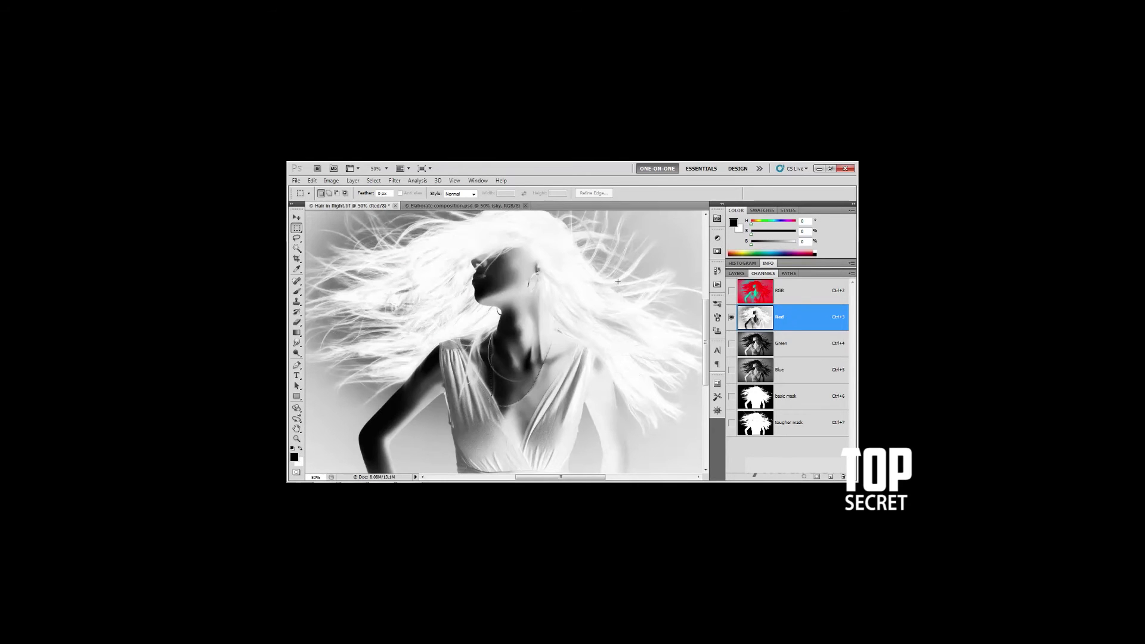
pyautogui.click(811, 293)
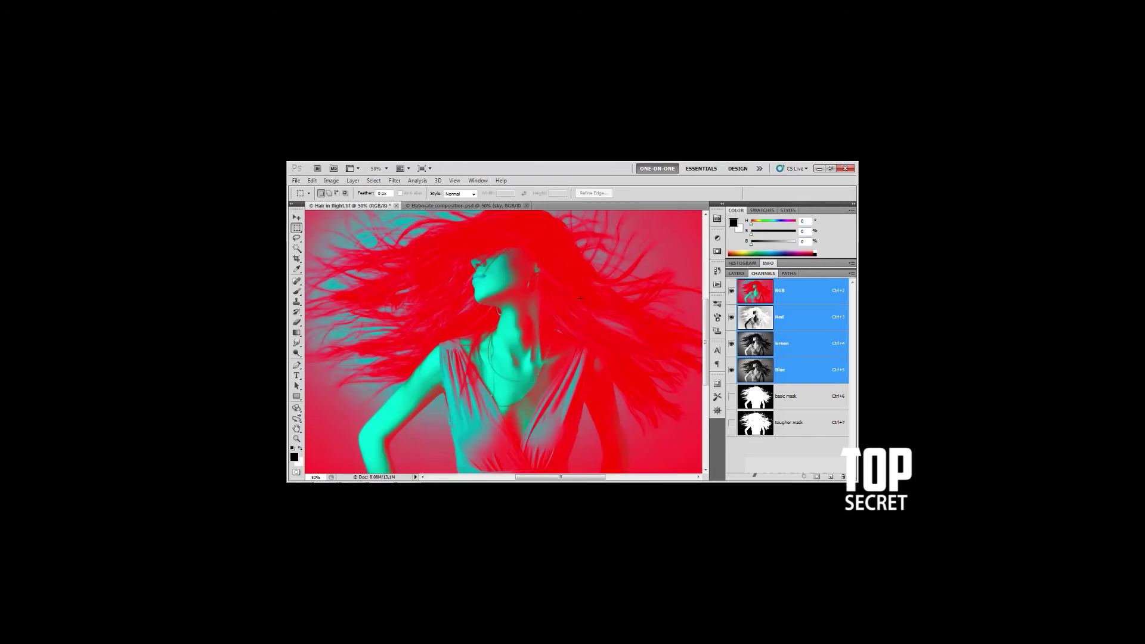
pyautogui.click(803, 321)
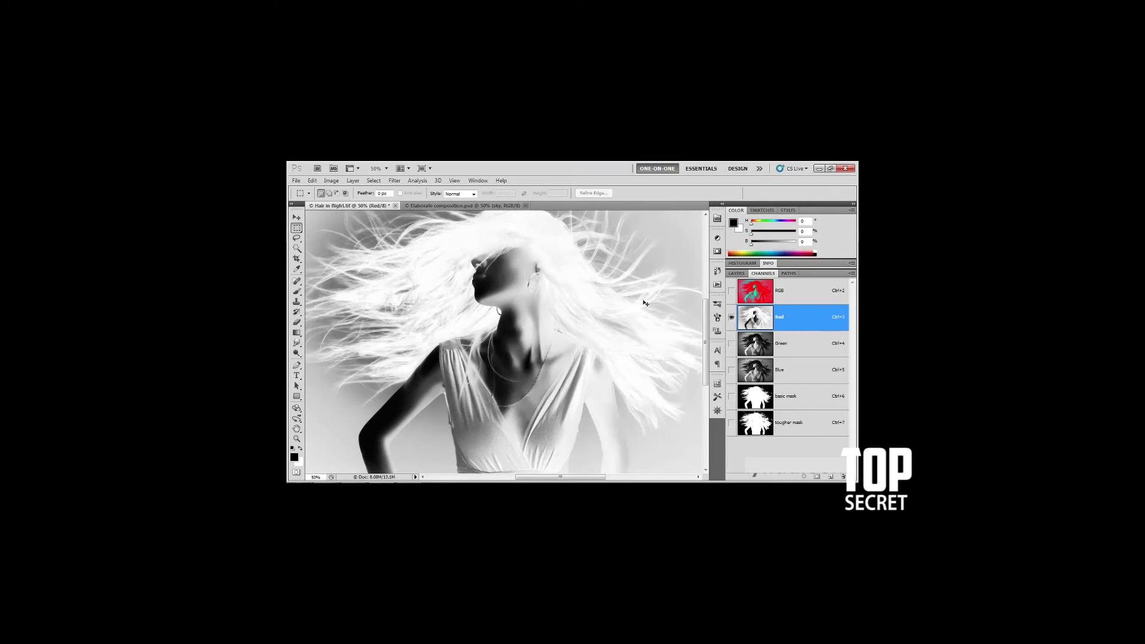
pyautogui.hotkey('ctrl', 'z')
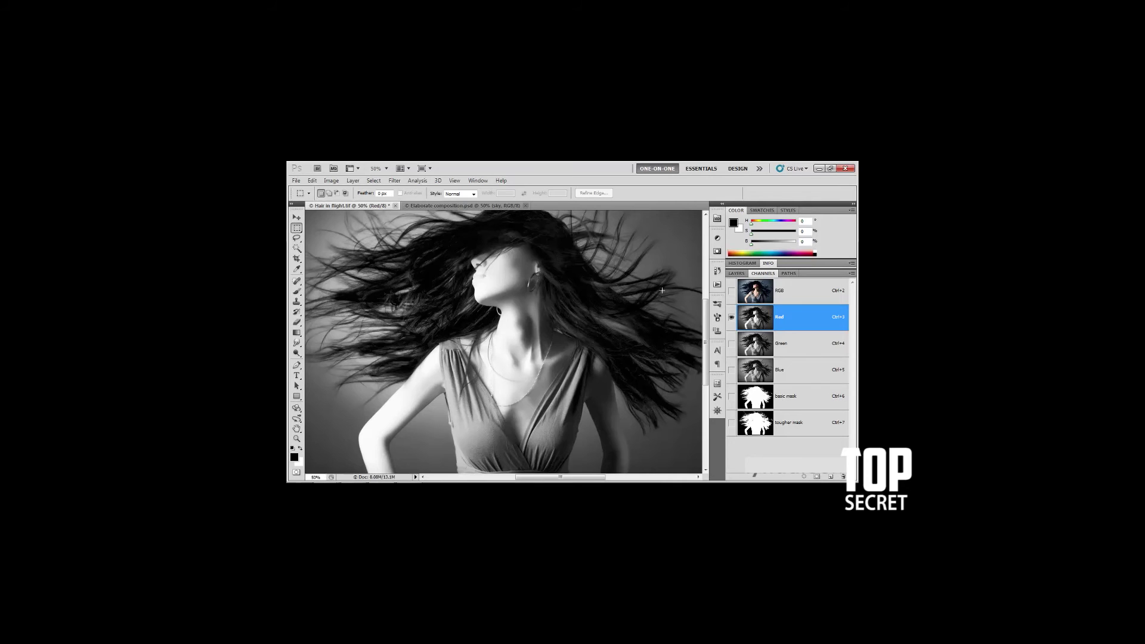
# Duplicate the Red channel and rename the copy "based on red".
pyautogui.moveTo(795, 322); pyautogui.dragTo(829, 477)
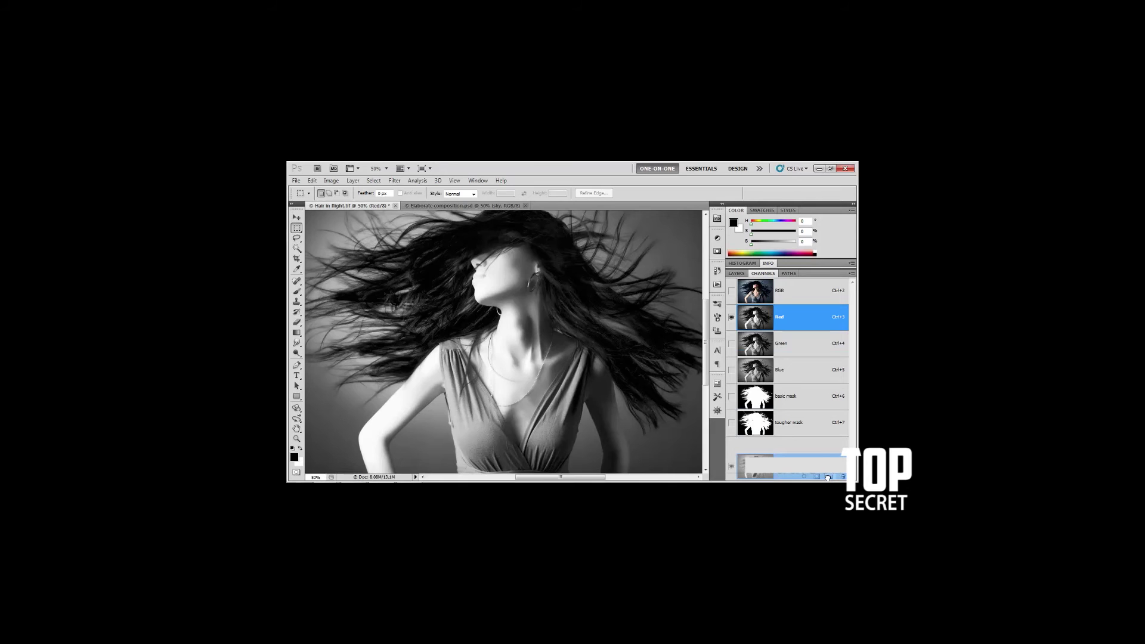
pyautogui.moveTo(828, 477); pyautogui.dragTo(828, 477)
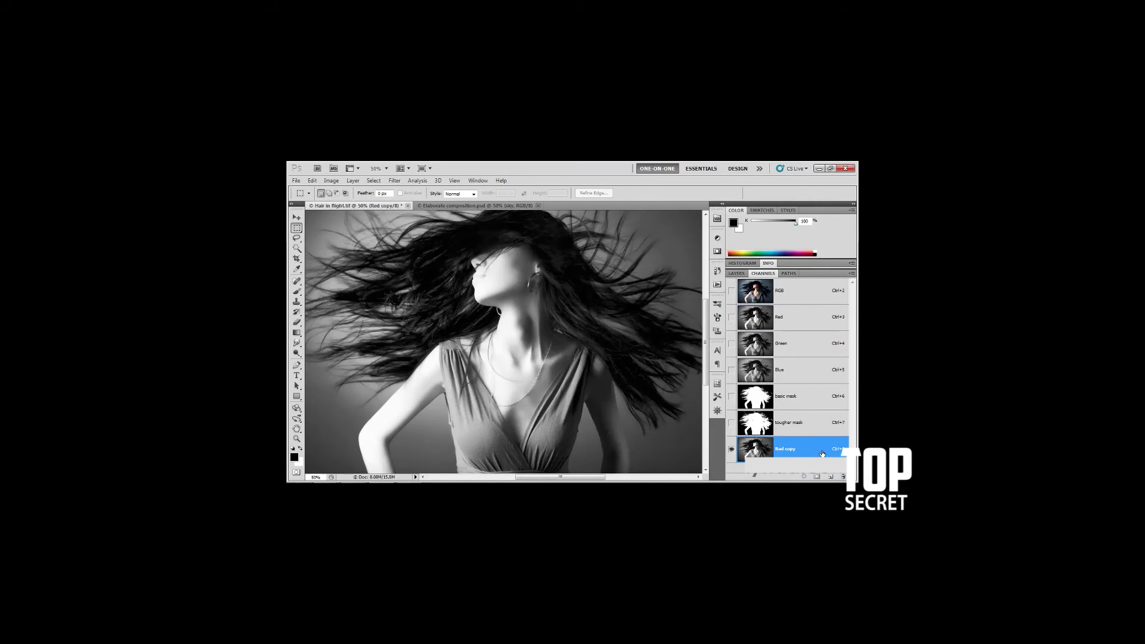
pyautogui.doubleClick(782, 449)
pyautogui.write('based on red')
pyautogui.press('Return')
# Compare the tougher mask channel with the "based on red" channel, and invert "based on red".
pyautogui.click(756, 427)
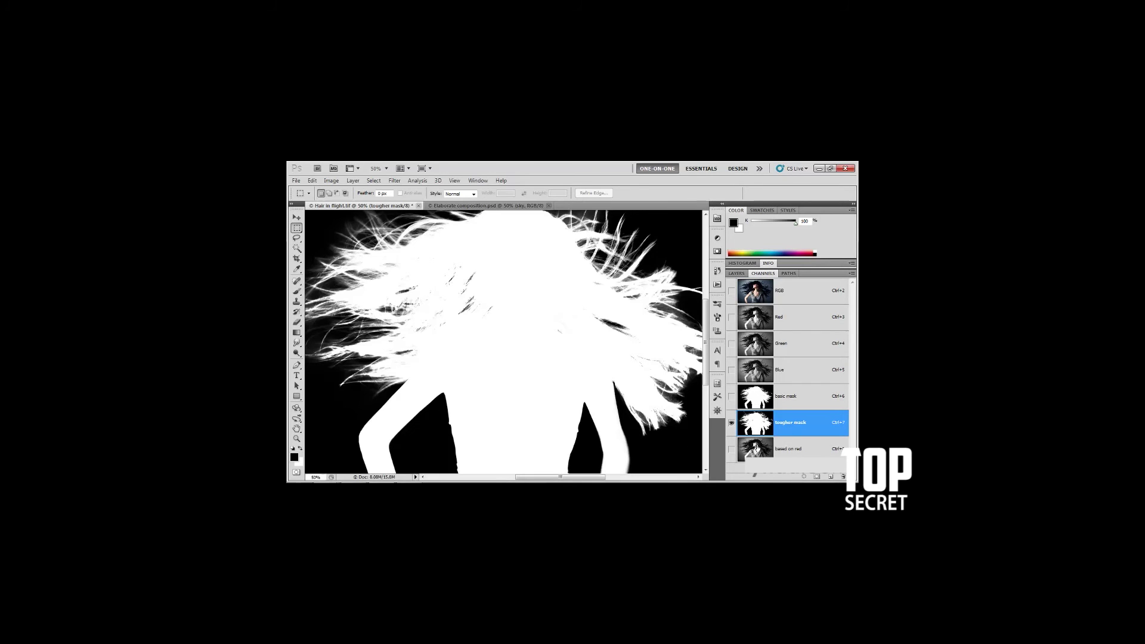
pyautogui.click(756, 448)
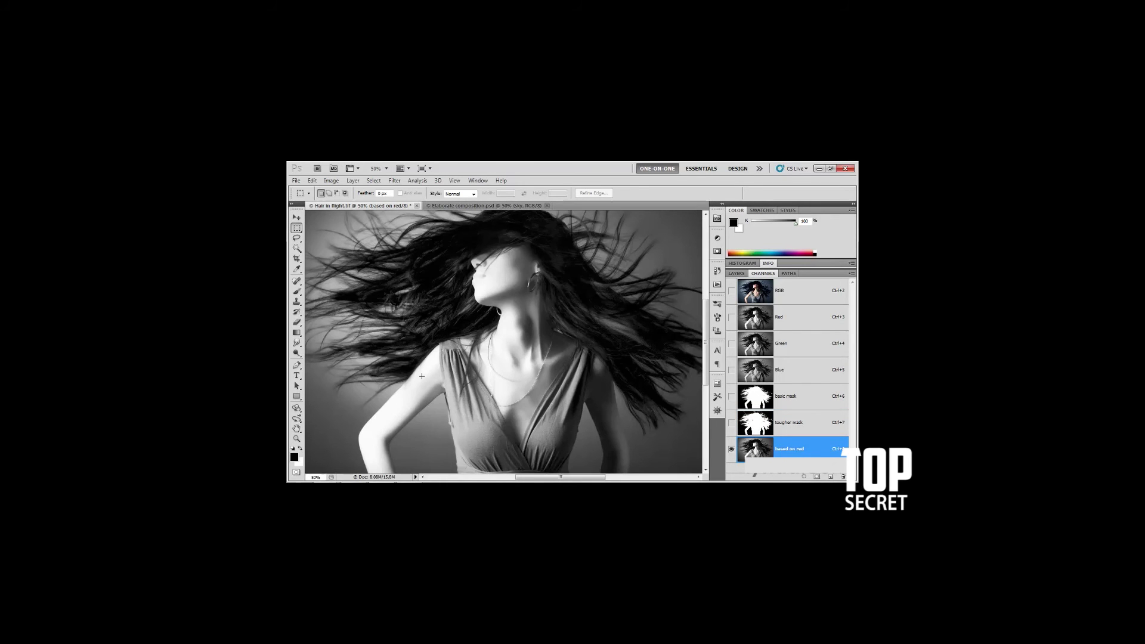
pyautogui.hotkey('ctrl', 'i')
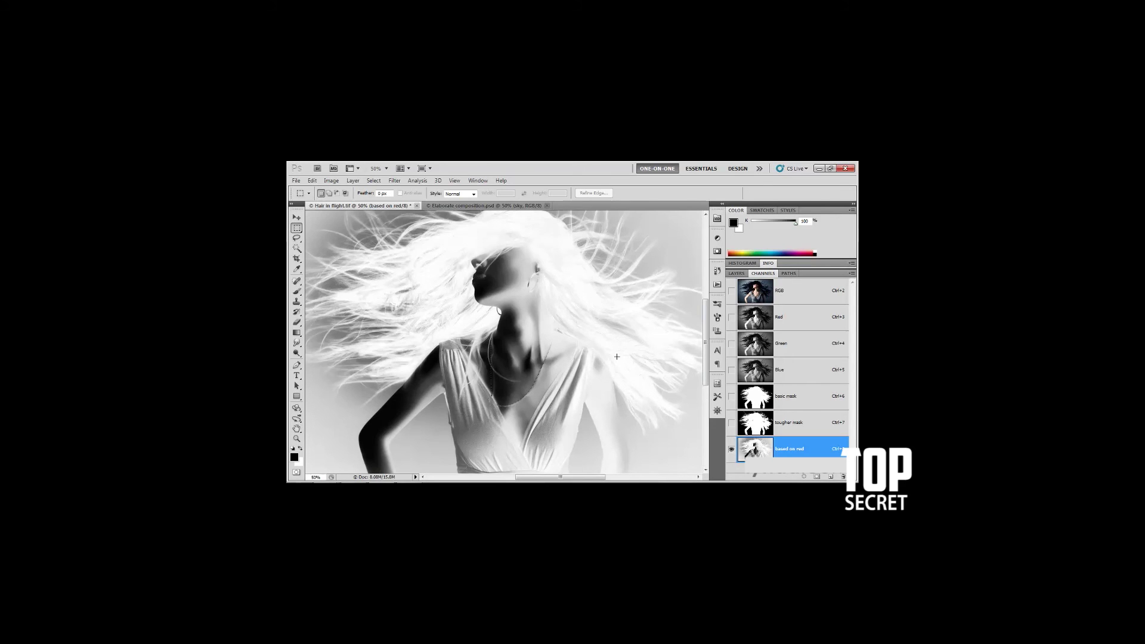
pyautogui.hotkey('ctrl', 'l')
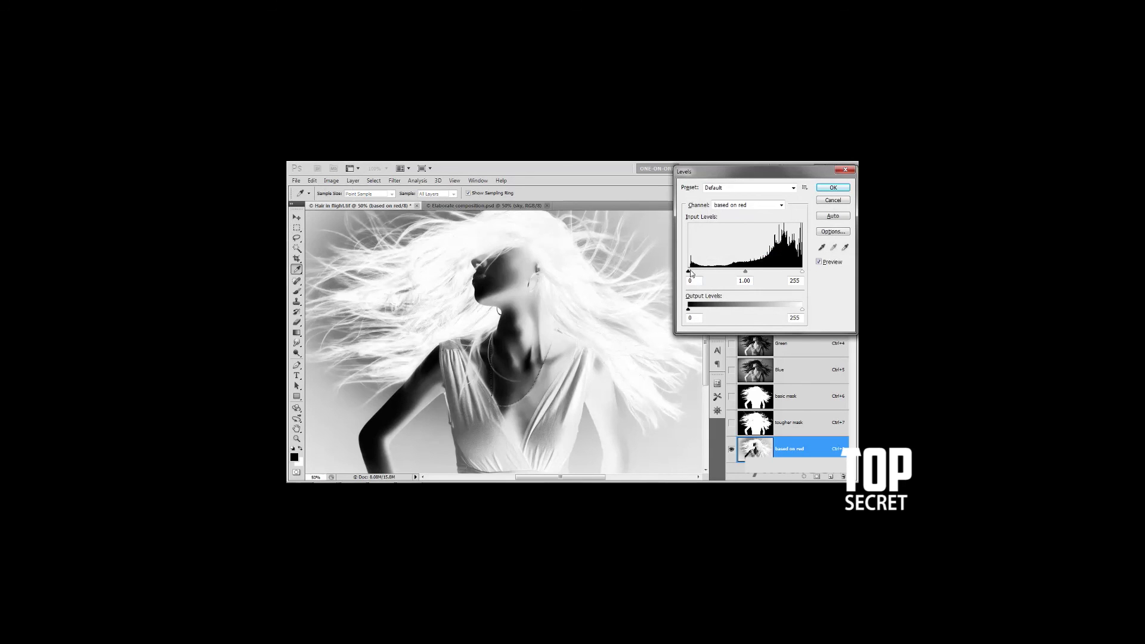
pyautogui.moveTo(691, 273); pyautogui.dragTo(773, 276)
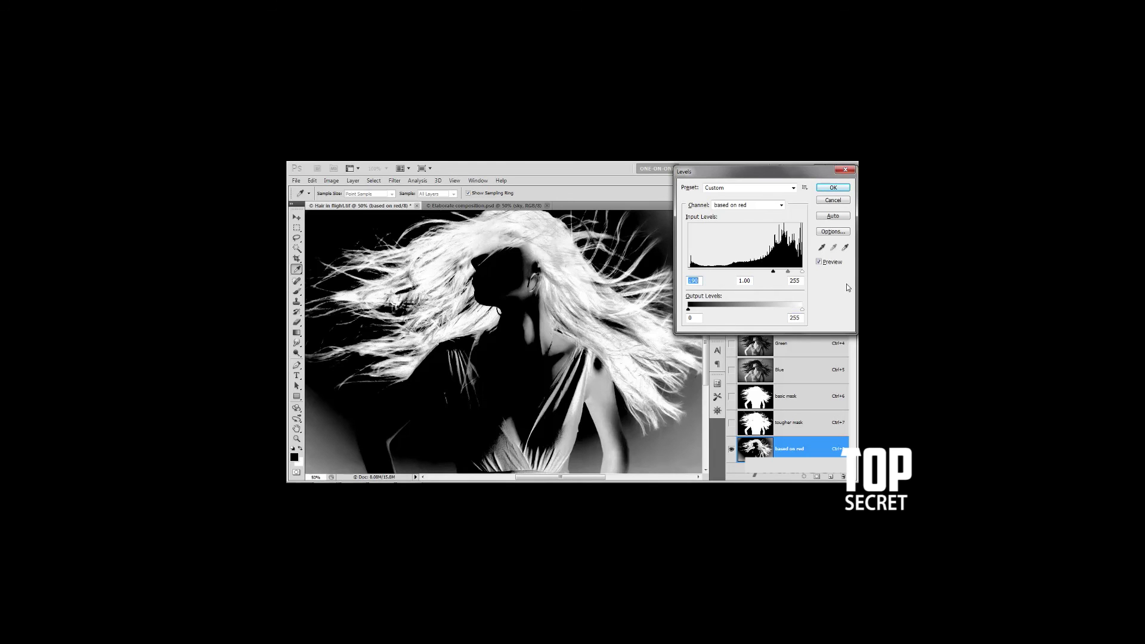
pyautogui.click(836, 200)
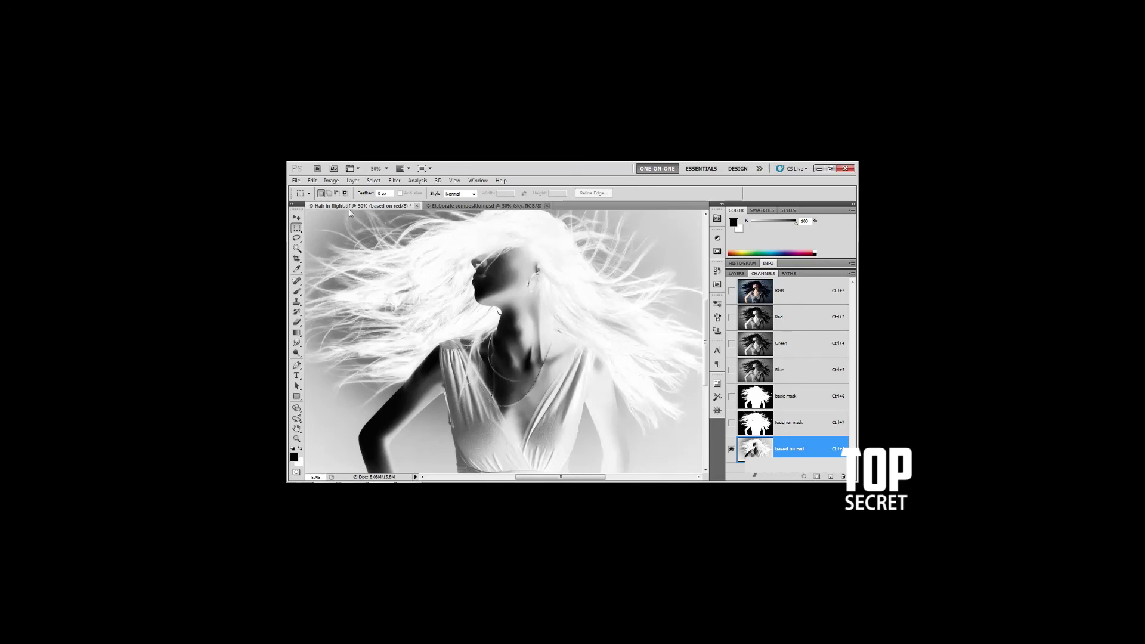
# Start the Calculations command for the hair photo.
pyautogui.click(331, 180)
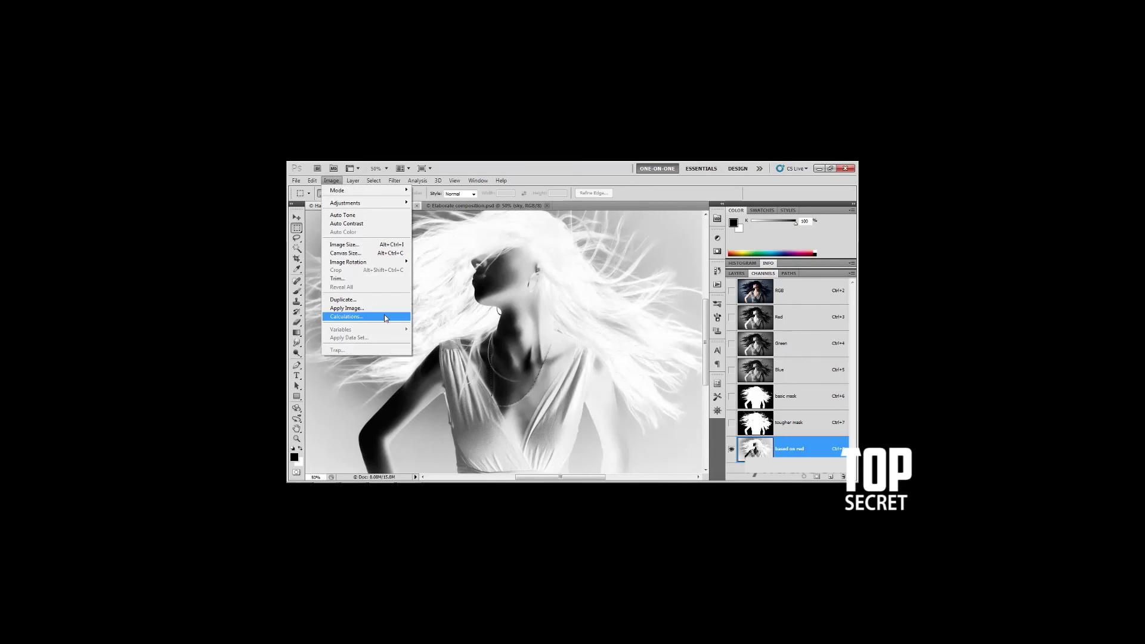